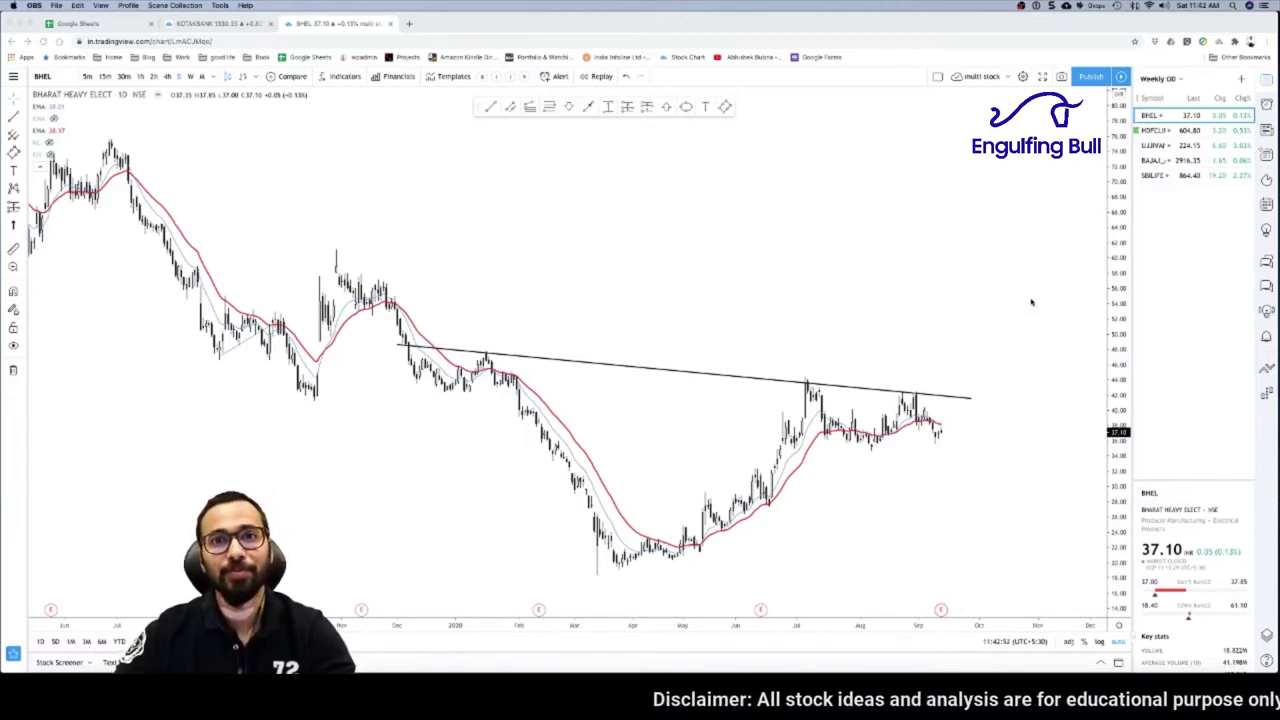
Step: Zoom in on the recent bars of the BHEL daily chart
scroll(901, 287, "up", 4)
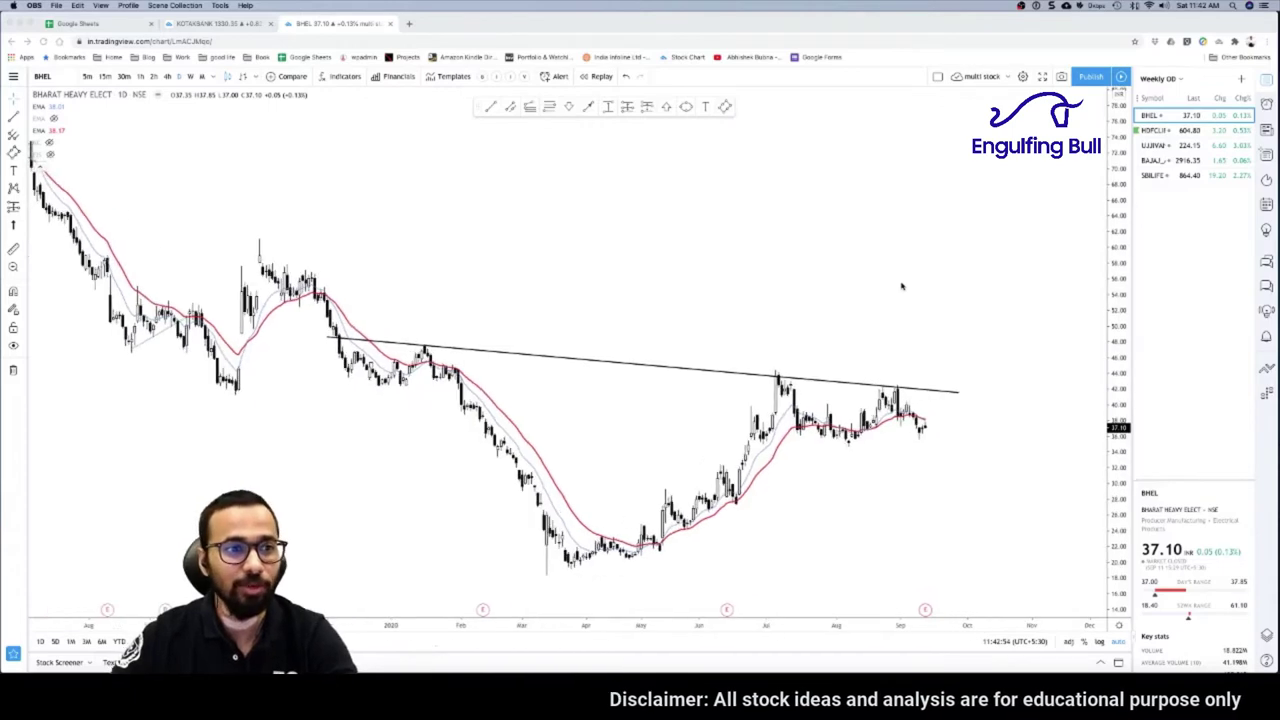
left_click(190, 77)
left_click(190, 77)
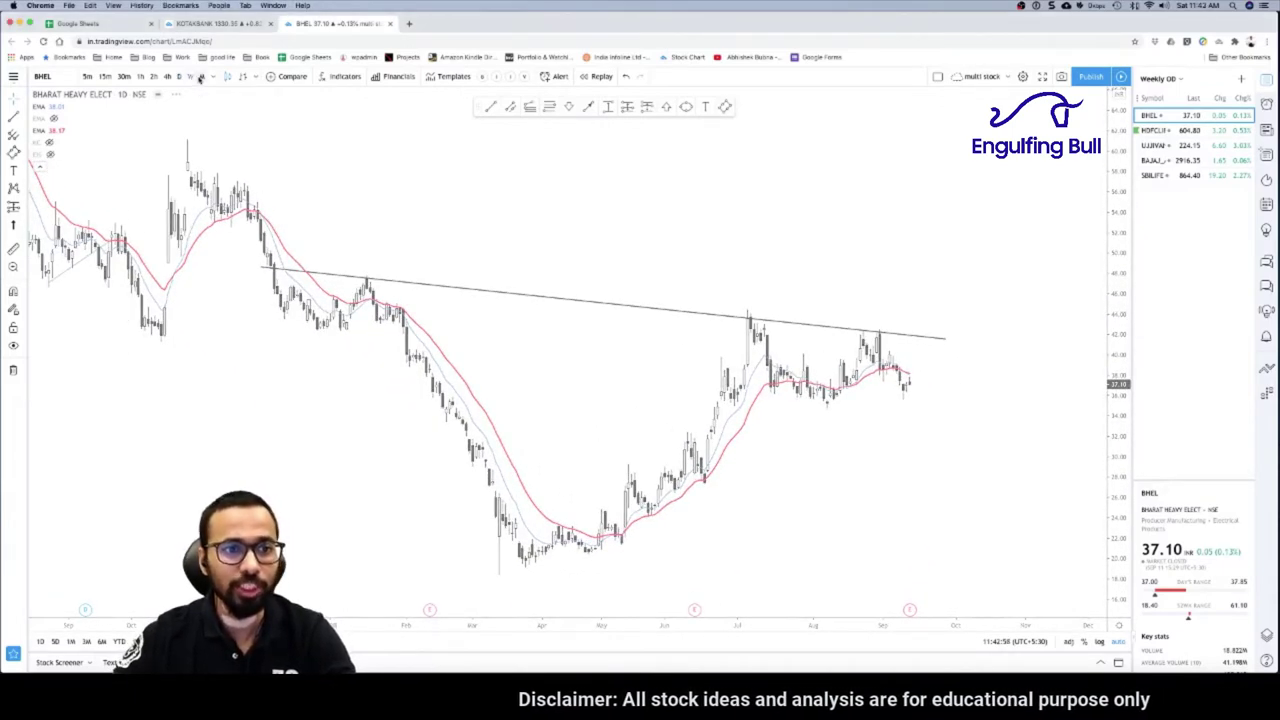
scroll(658, 270, "up", 5)
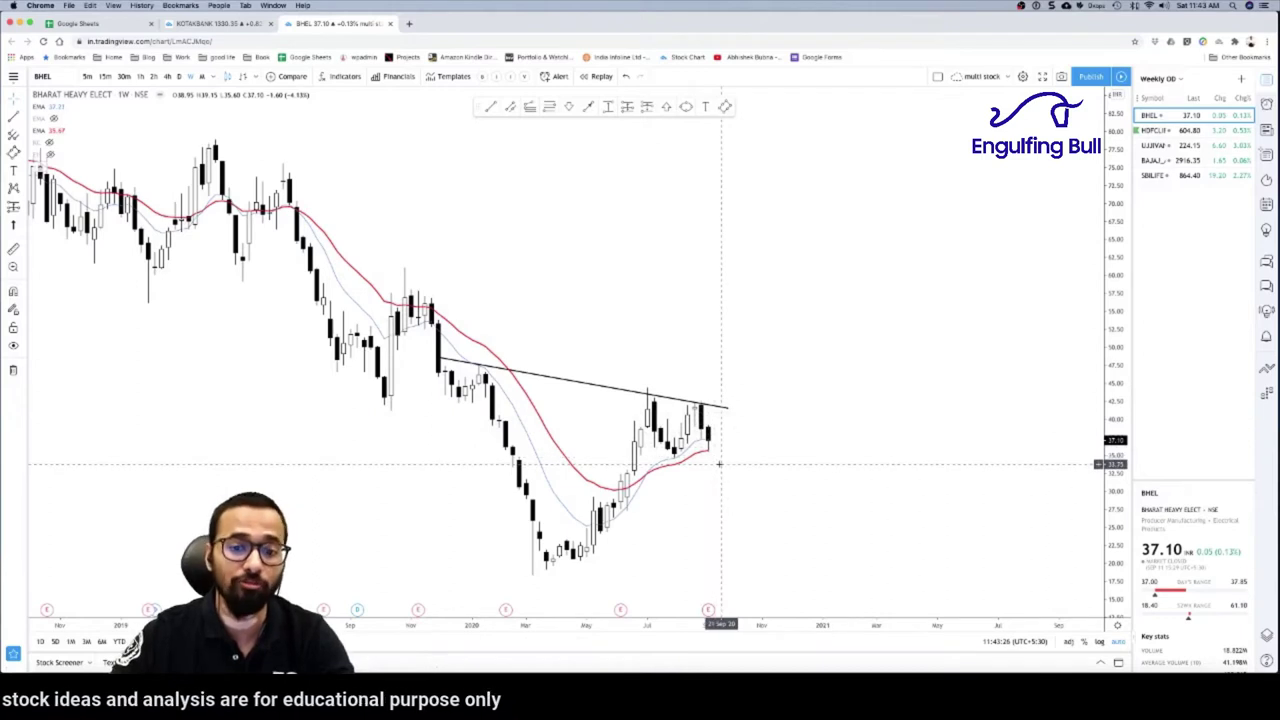
left_click(178, 78)
scroll(735, 310, "down", 2)
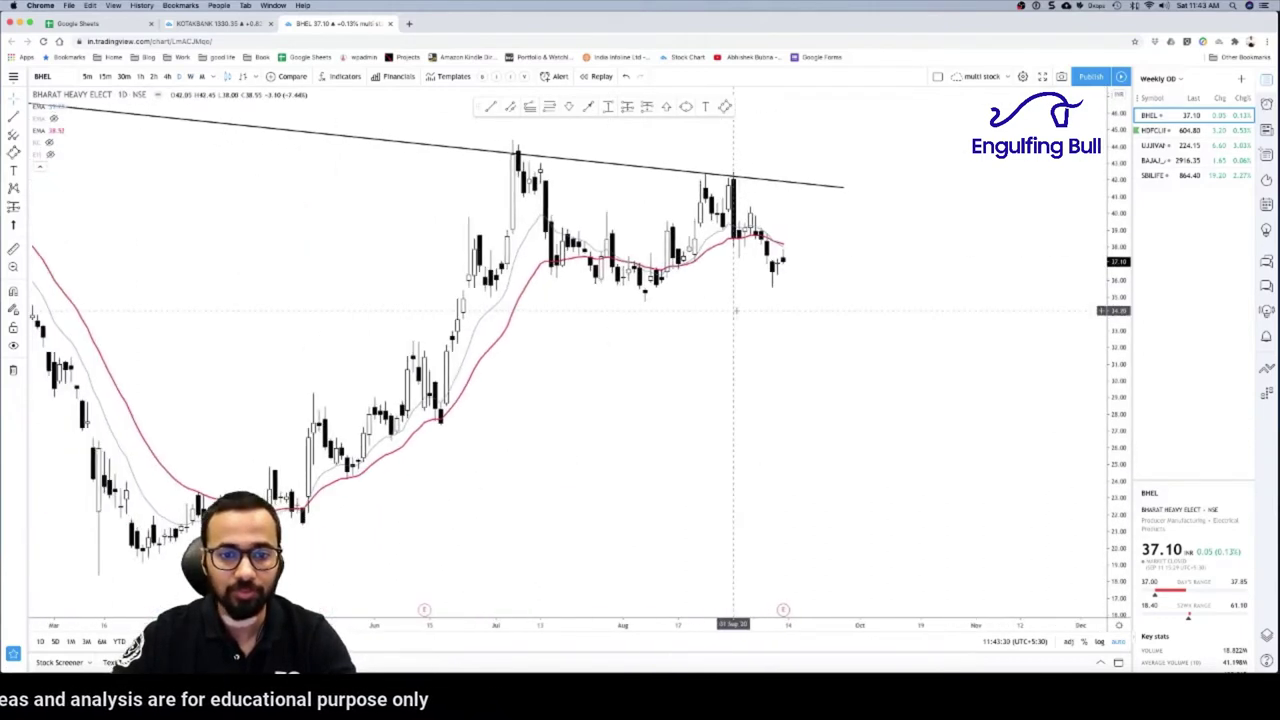
scroll(735, 310, "down", 5)
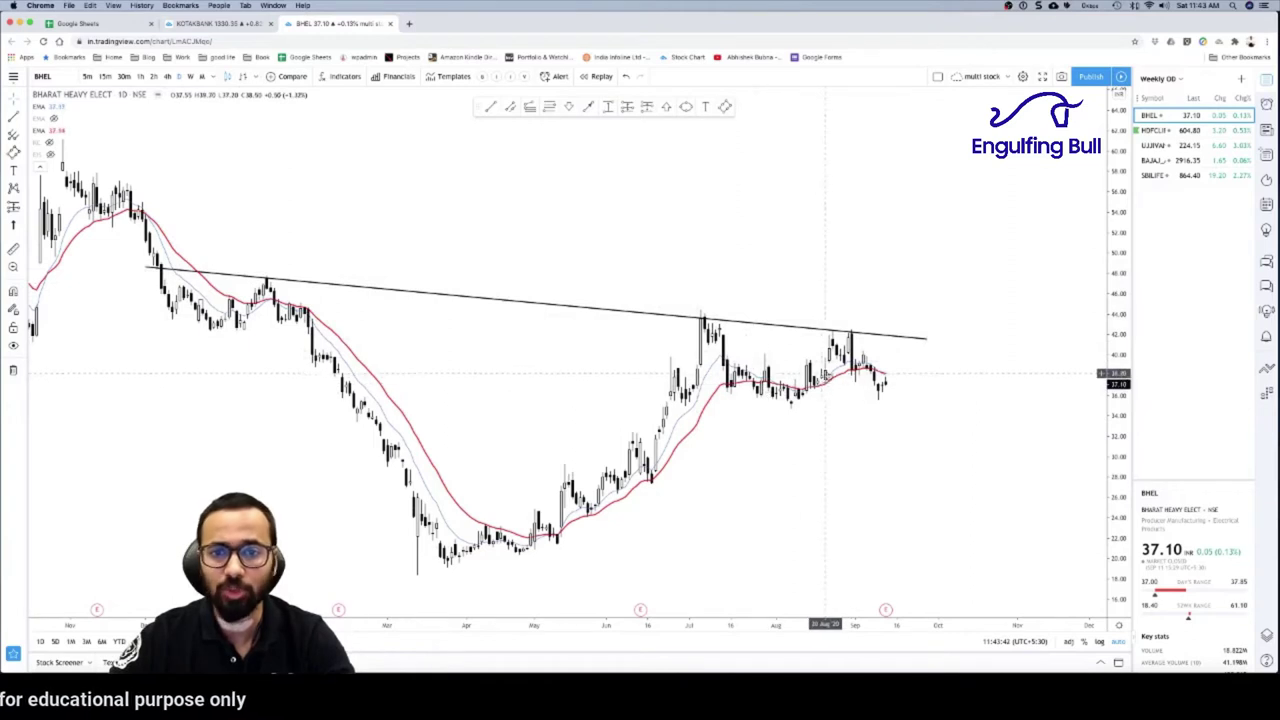
Step: Draw a pink arc under the early left dip, ending at the January peak
left_click(15, 152)
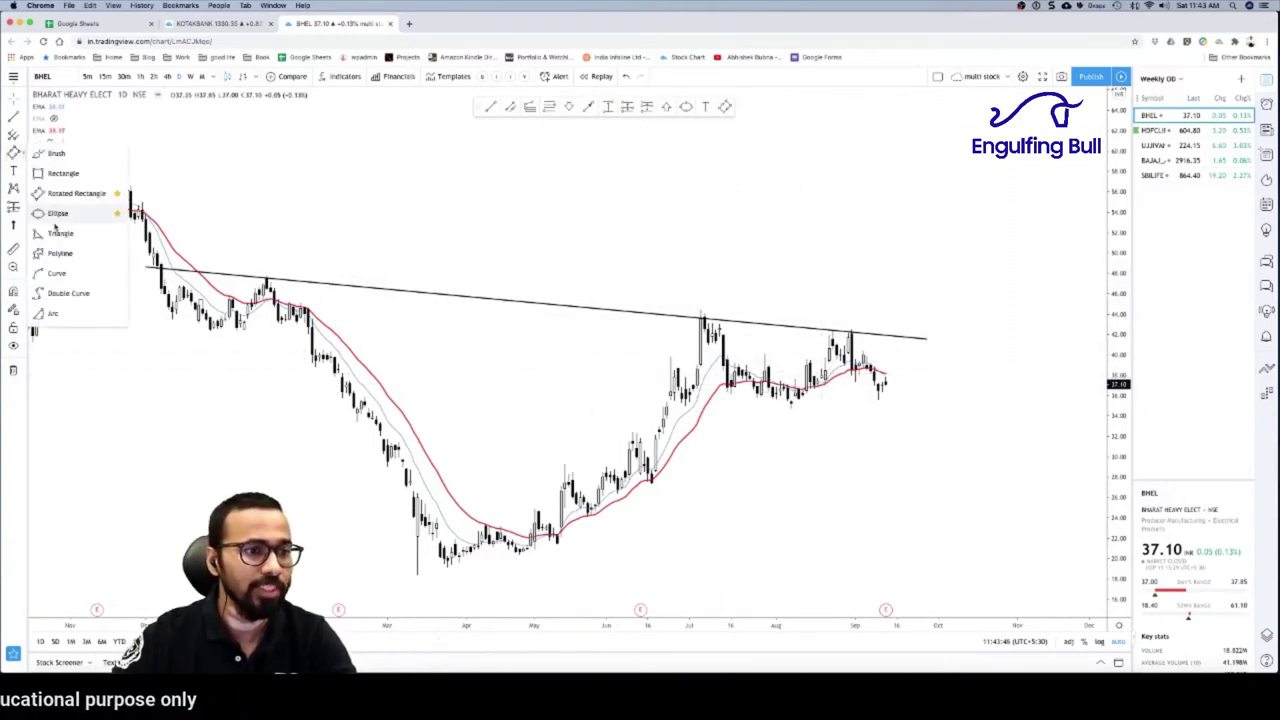
left_click(52, 314)
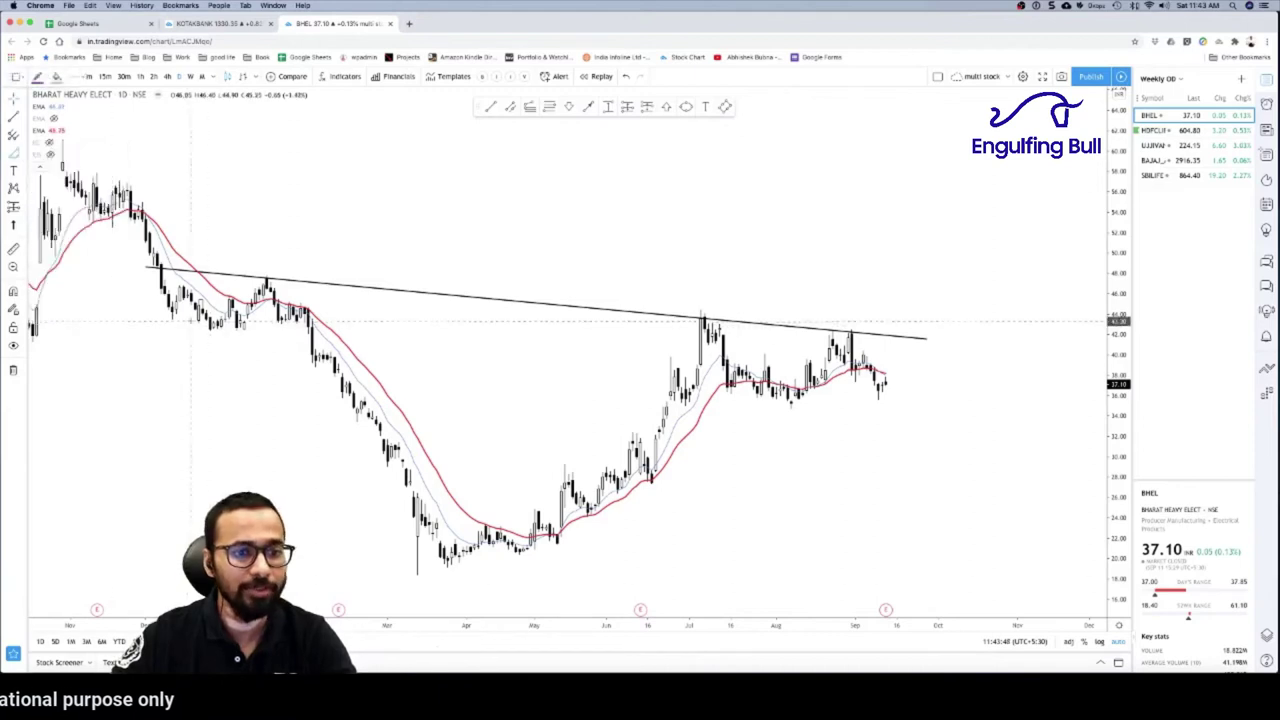
left_click(165, 287)
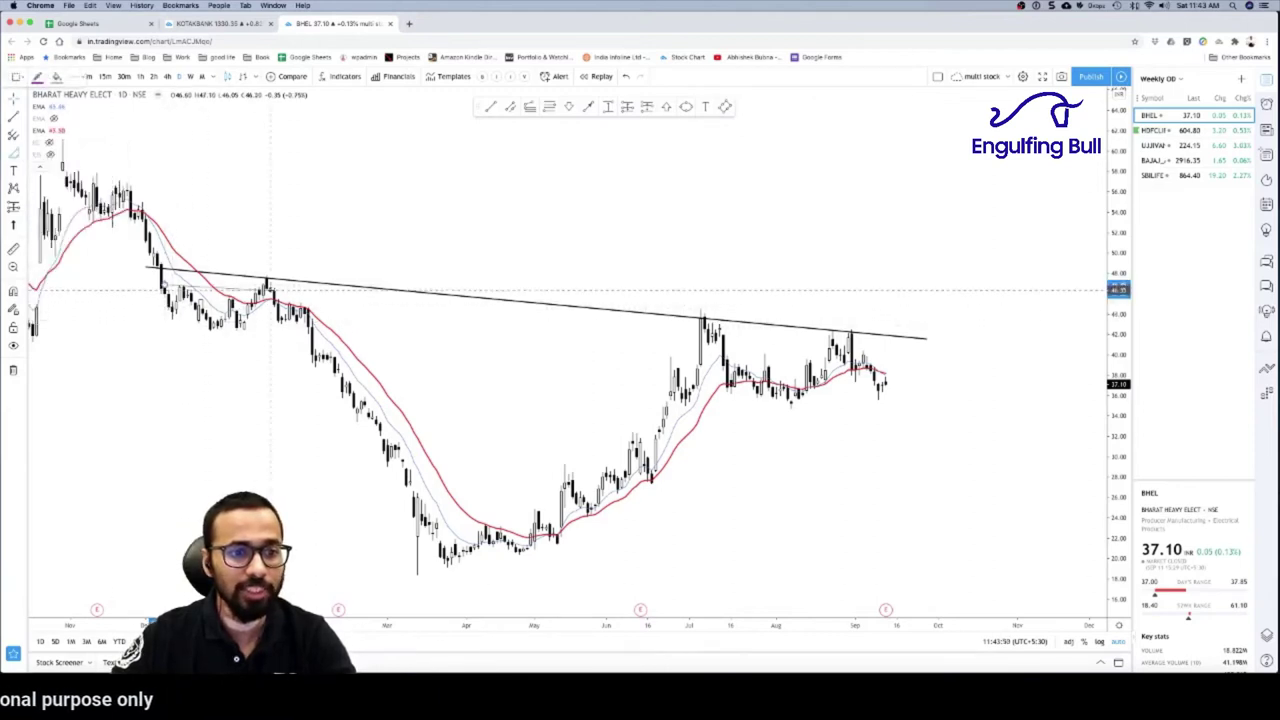
left_click(265, 287)
left_click(258, 330)
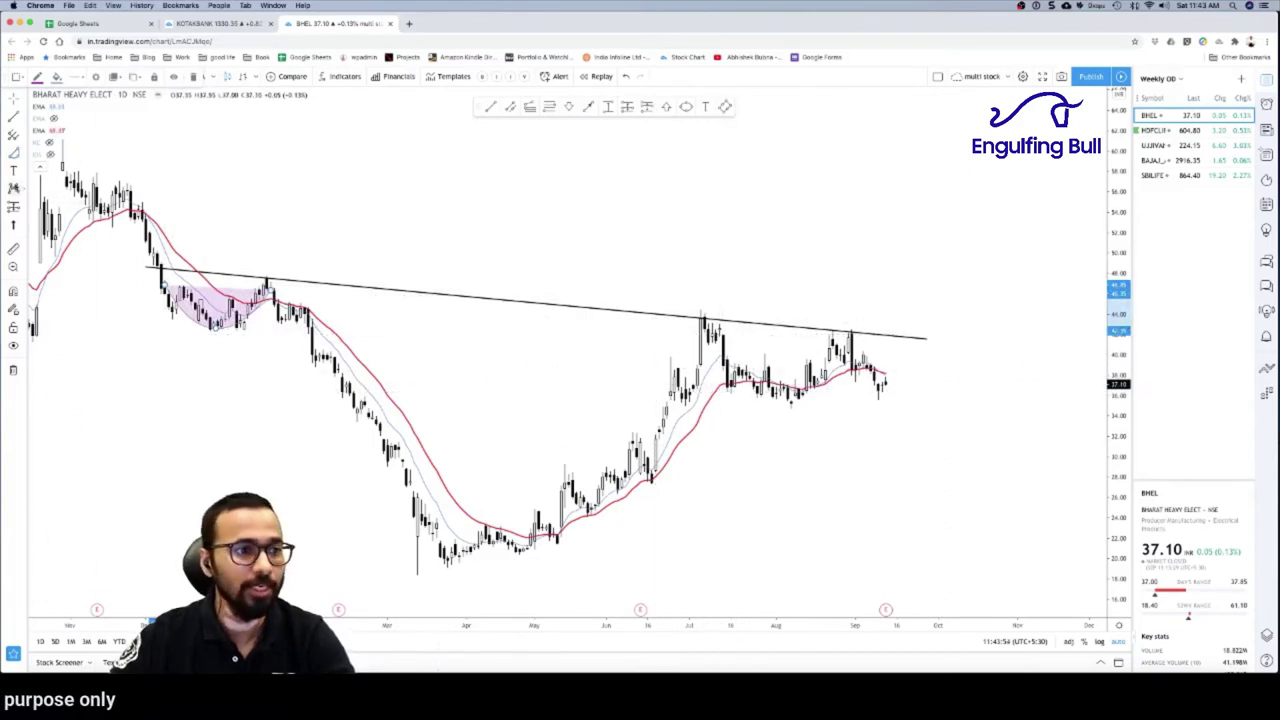
Step: Draw a handle arc from the July peak to the September high, dipping to the August lows
left_click(14, 157)
left_click(710, 330)
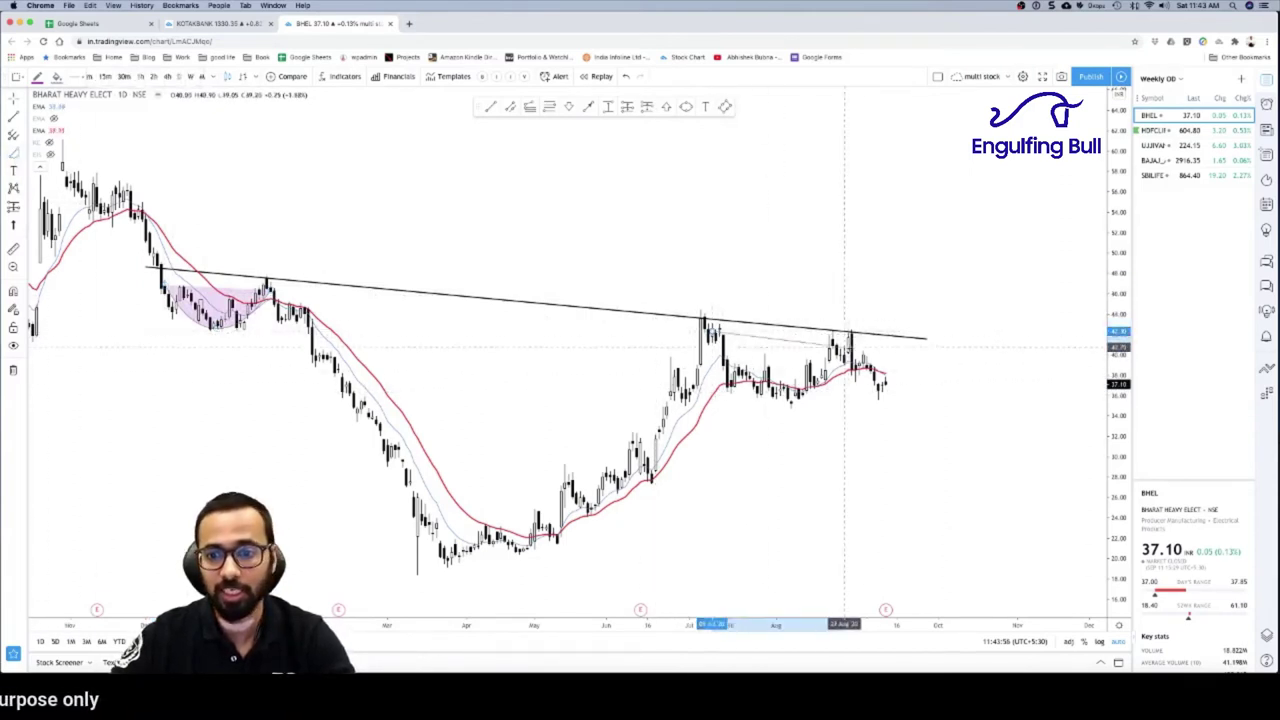
left_click(853, 333)
left_click(775, 402)
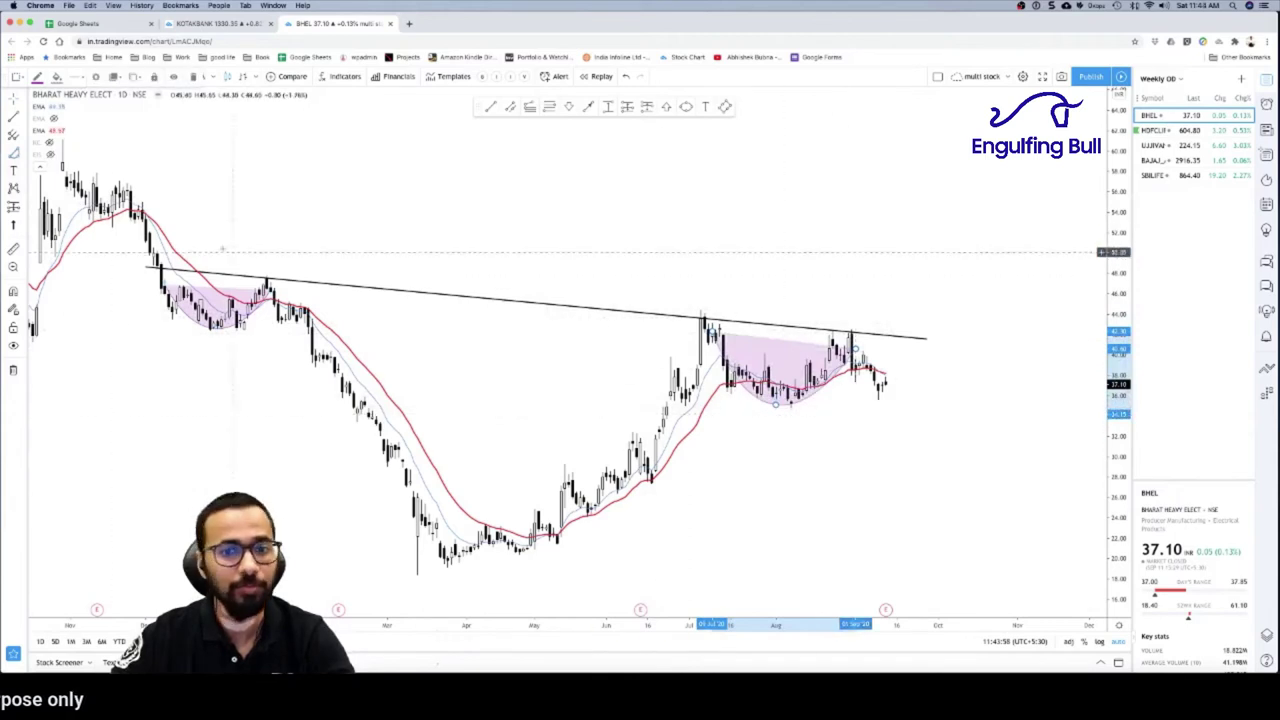
Step: Draw the cup arc from the January peak to the July peak, dipping to the March lows
left_click(14, 153)
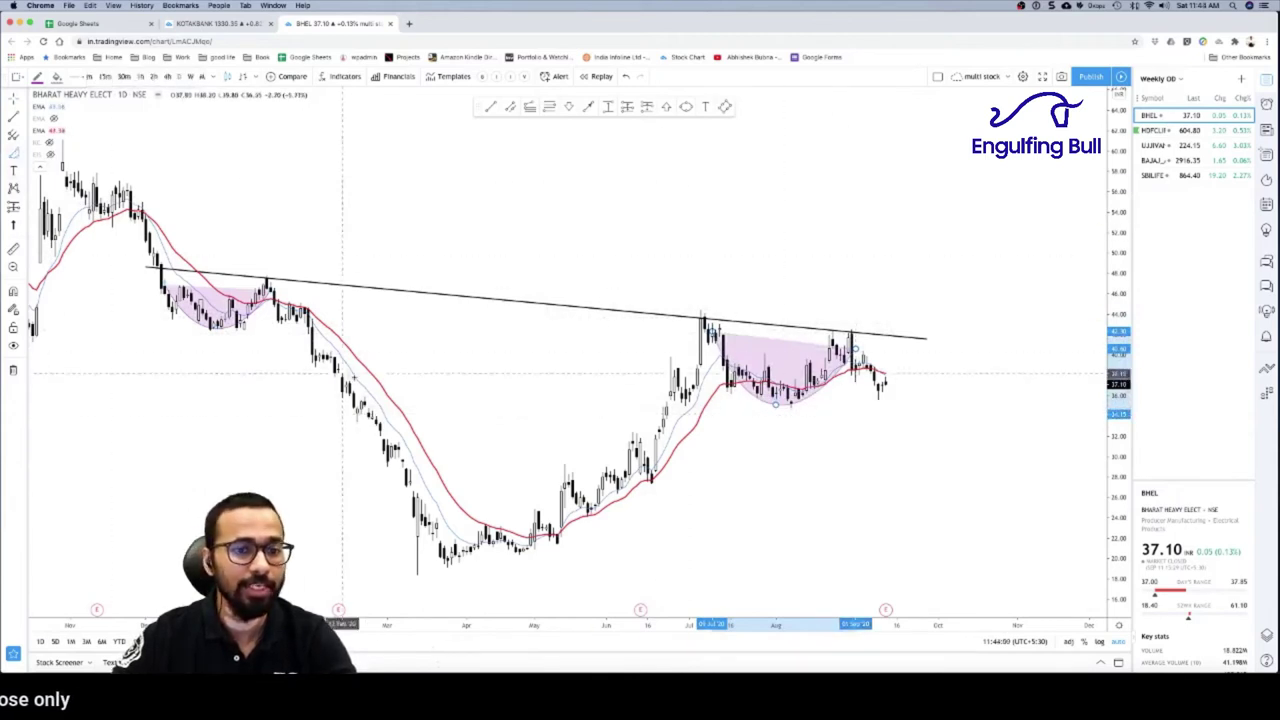
left_click(314, 315)
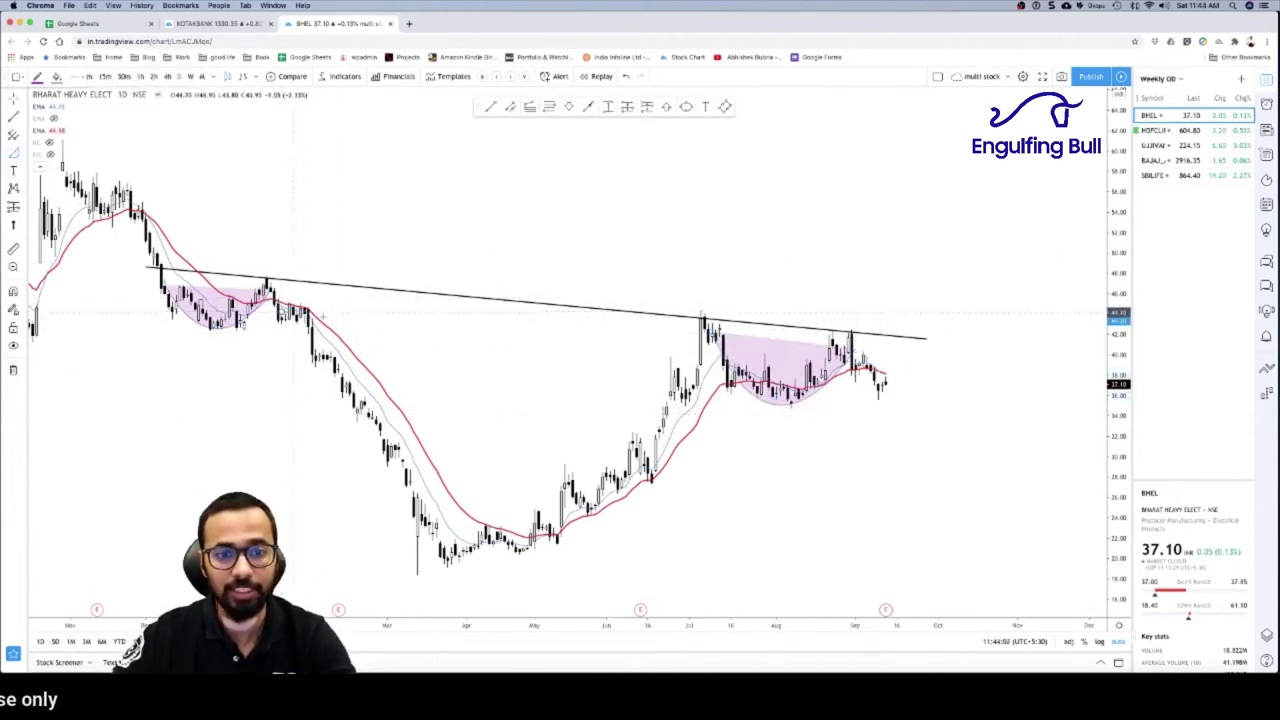
left_click(701, 342)
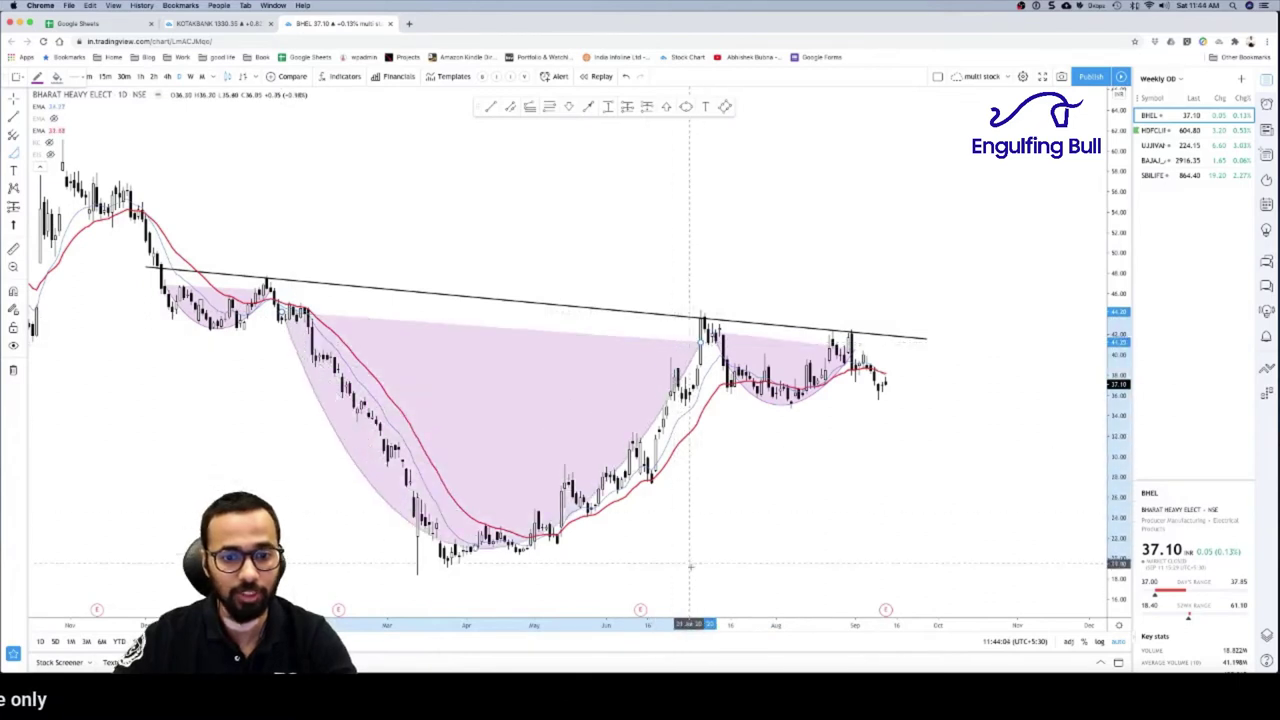
left_click(304, 360)
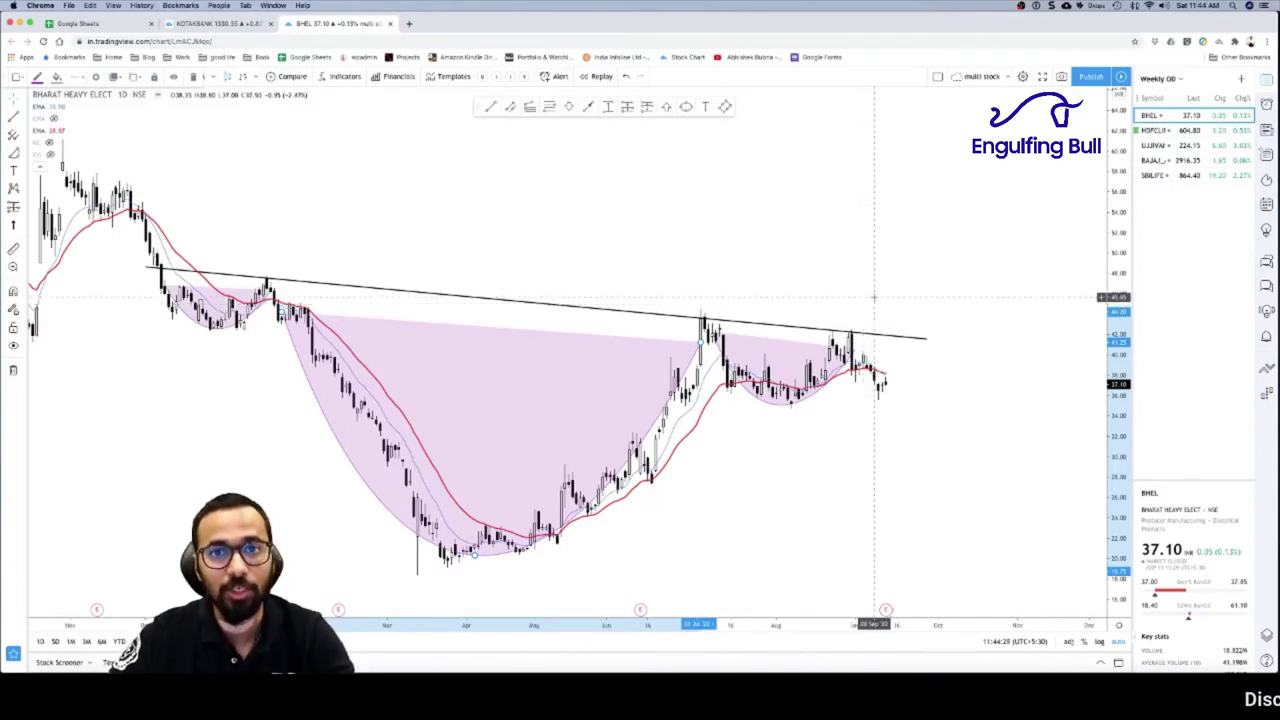
scroll(962, 325, "down", 3)
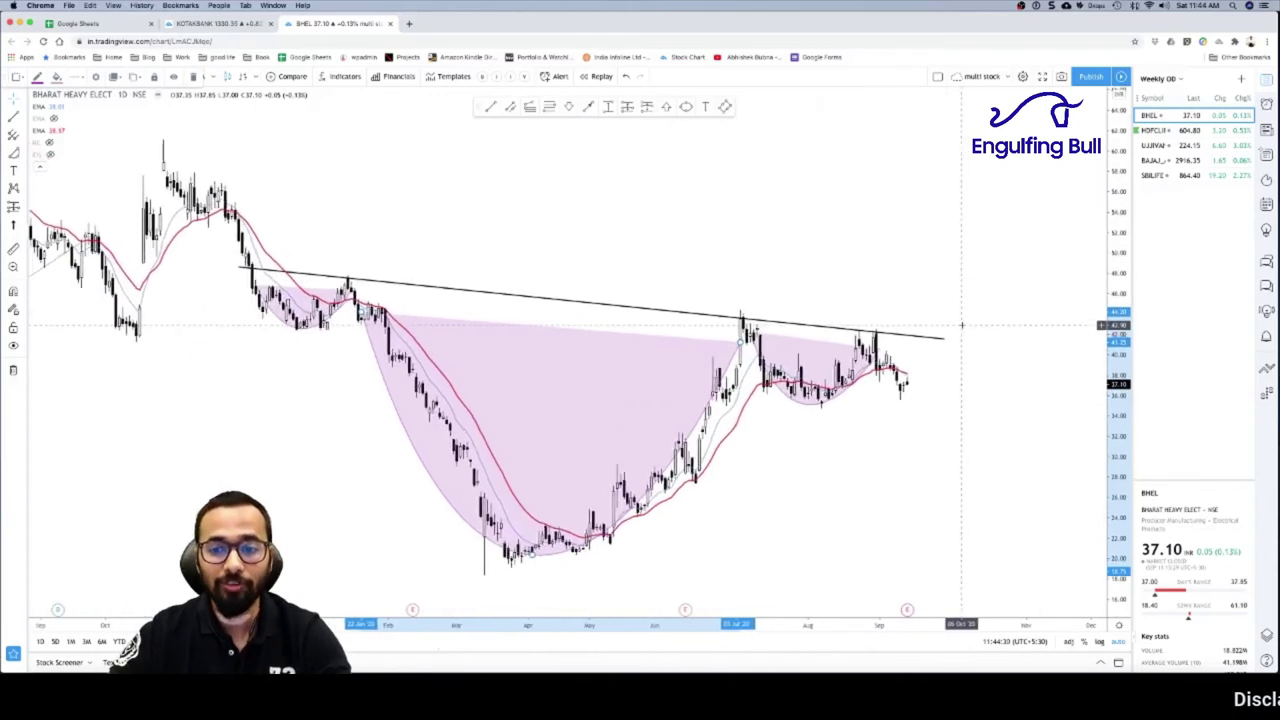
scroll(962, 325, "down", 1)
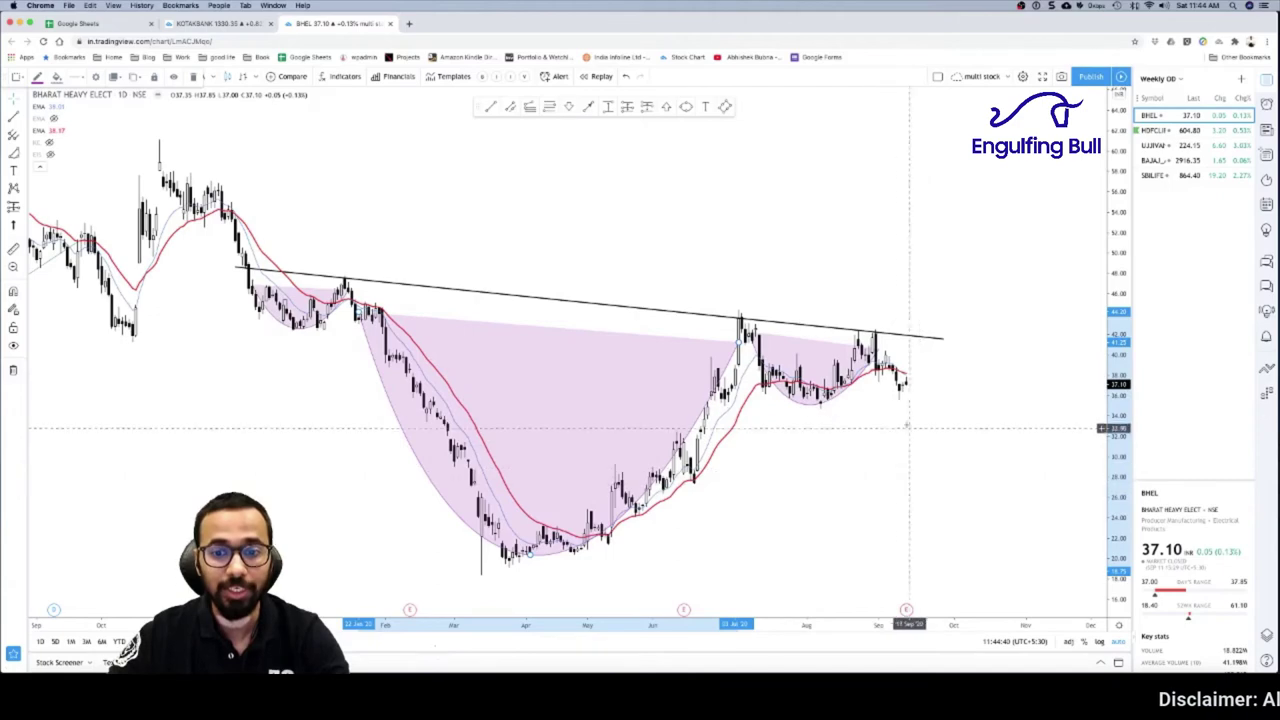
scroll(606, 218, "down", 3)
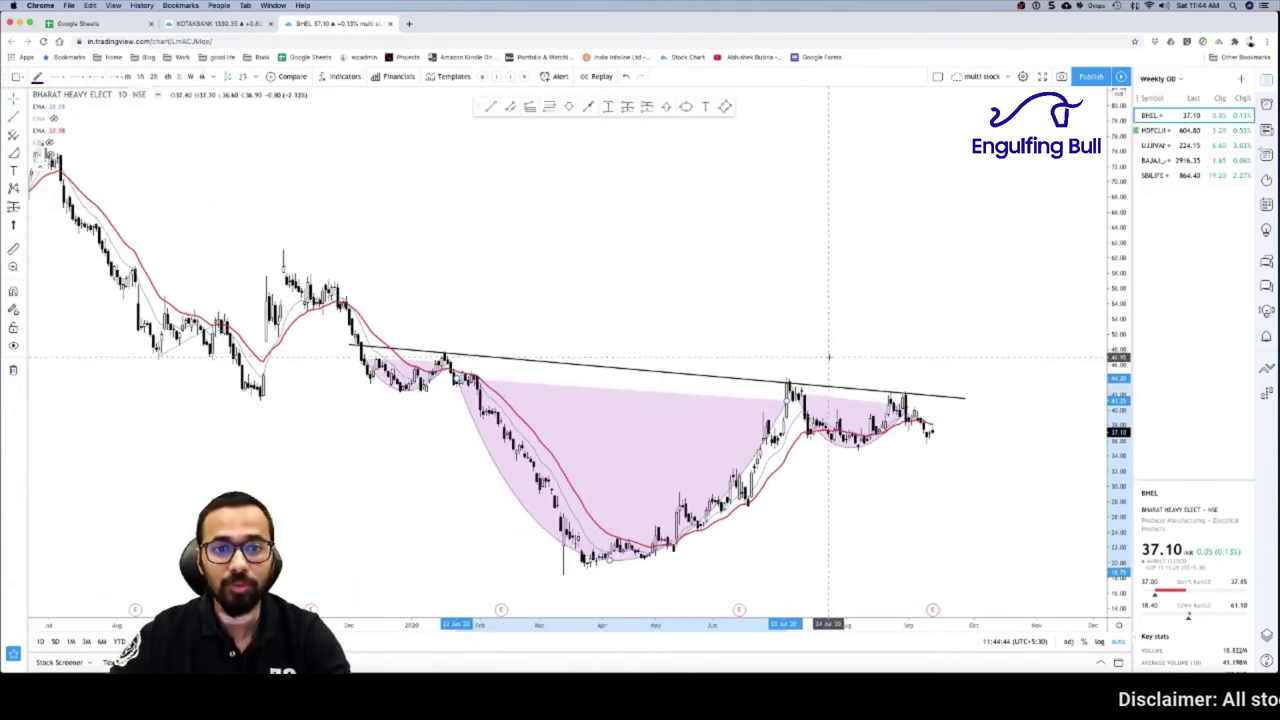
scroll(780, 400, "up", 3)
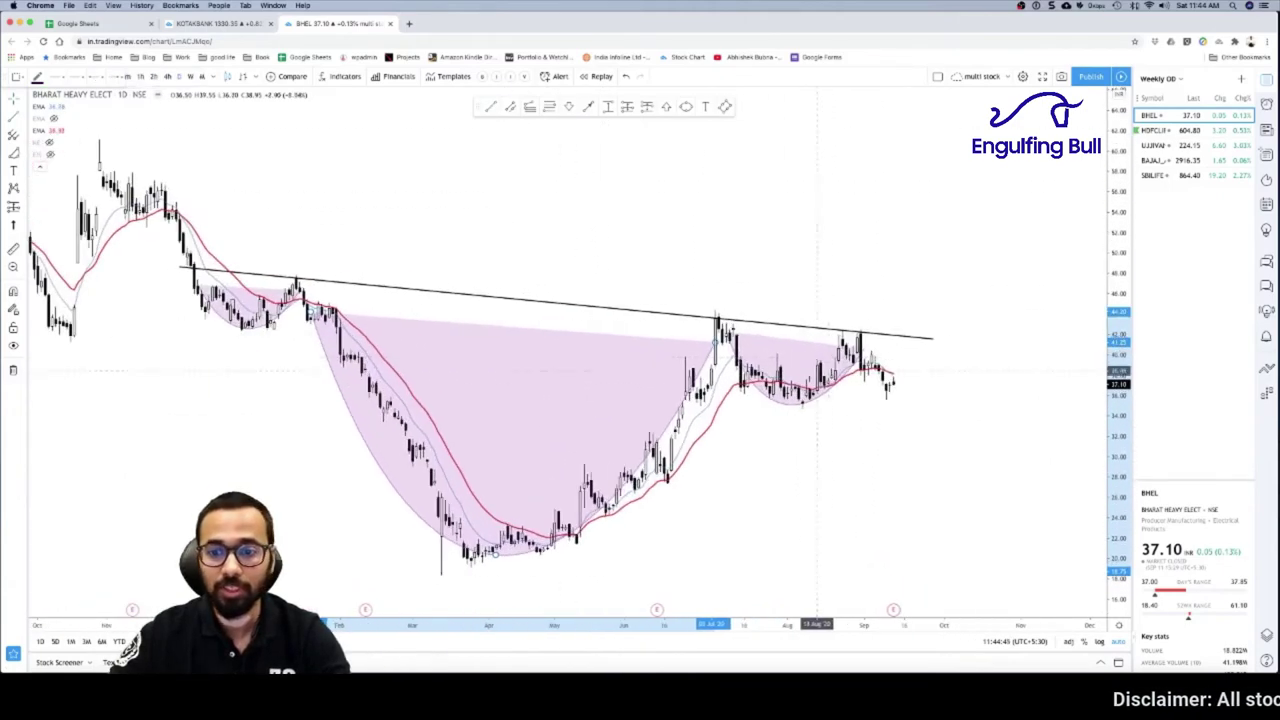
Step: Draw a horizontal support line near 35.5 under the August–September handle lows
left_click(730, 401)
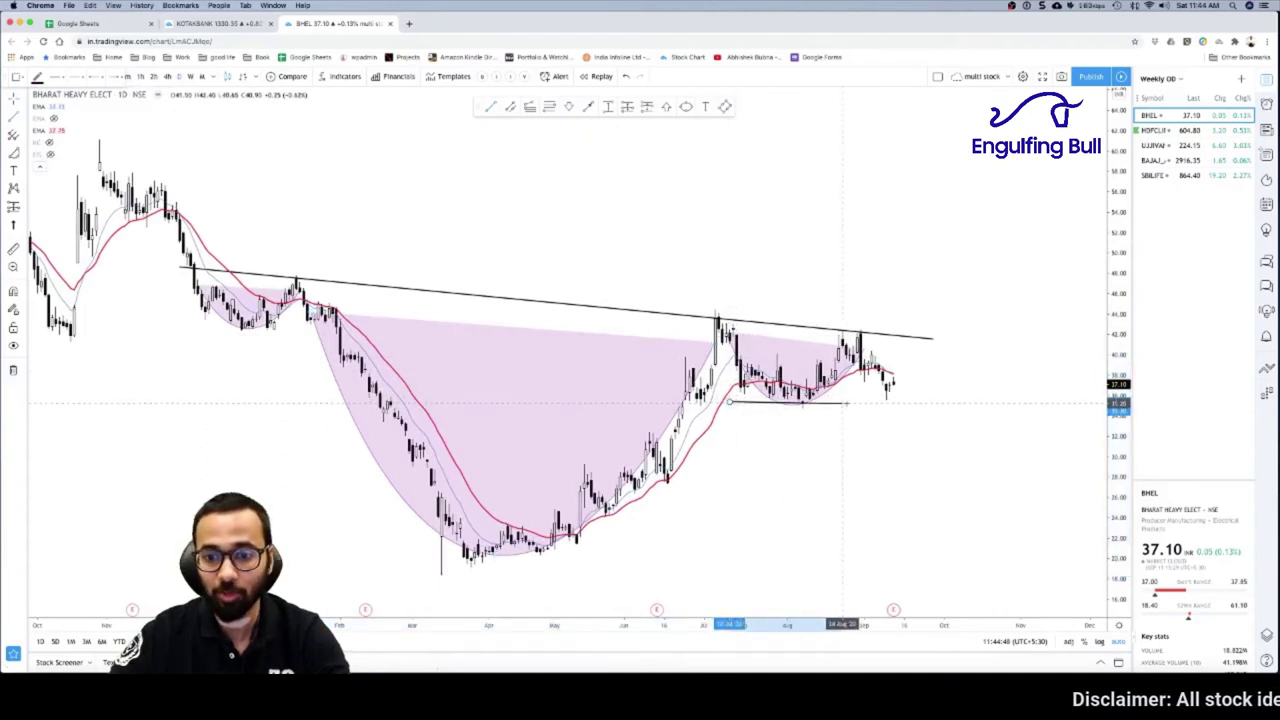
left_click(926, 401)
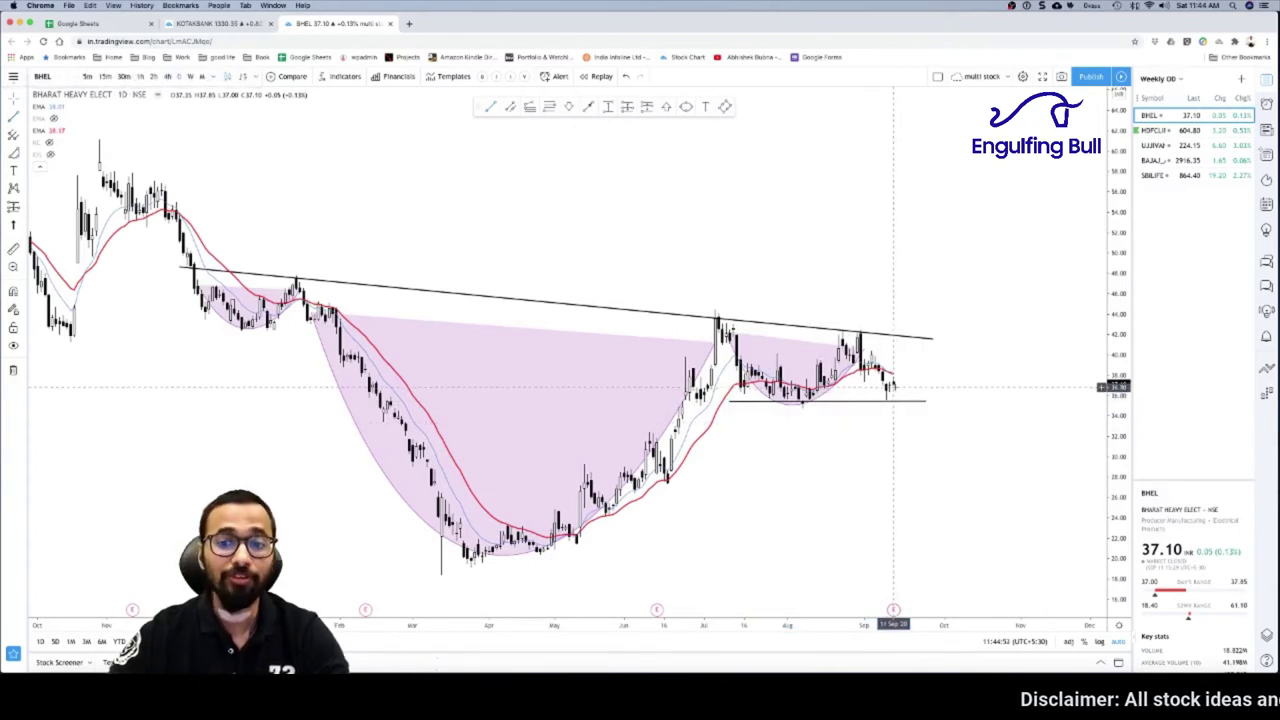
scroll(890, 385, "up", 2)
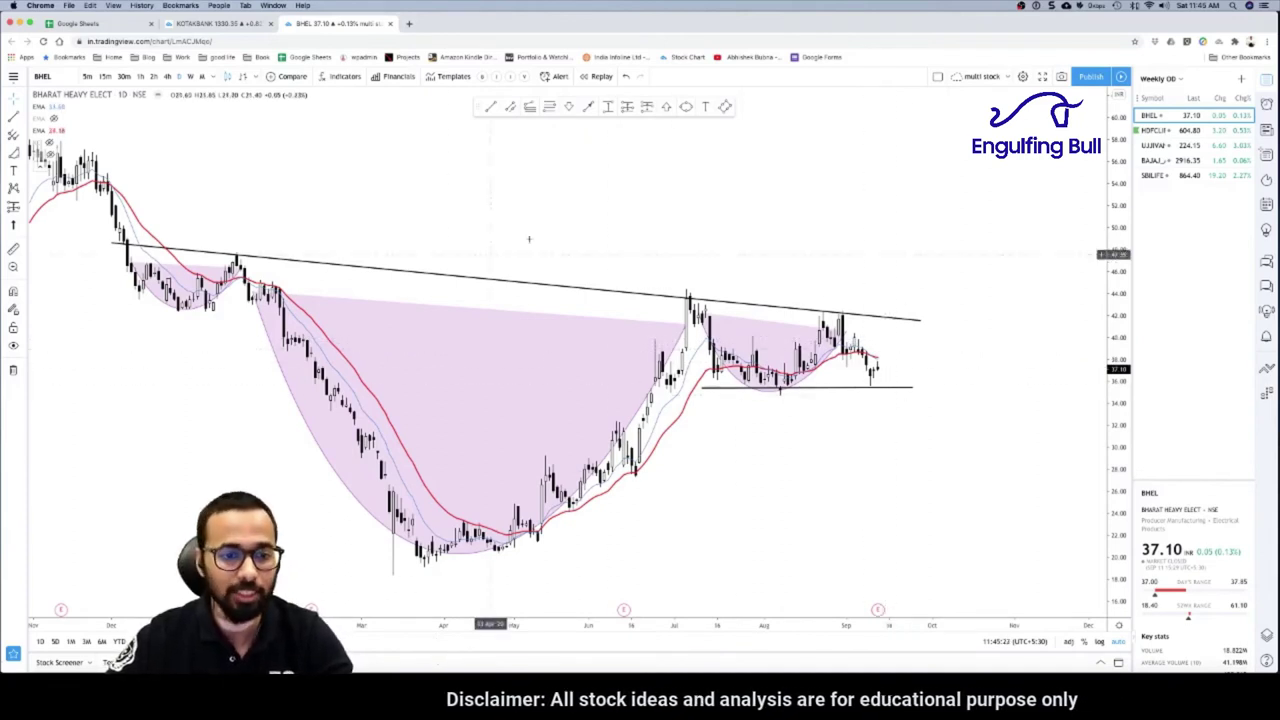
scroll(898, 306, "up", 2)
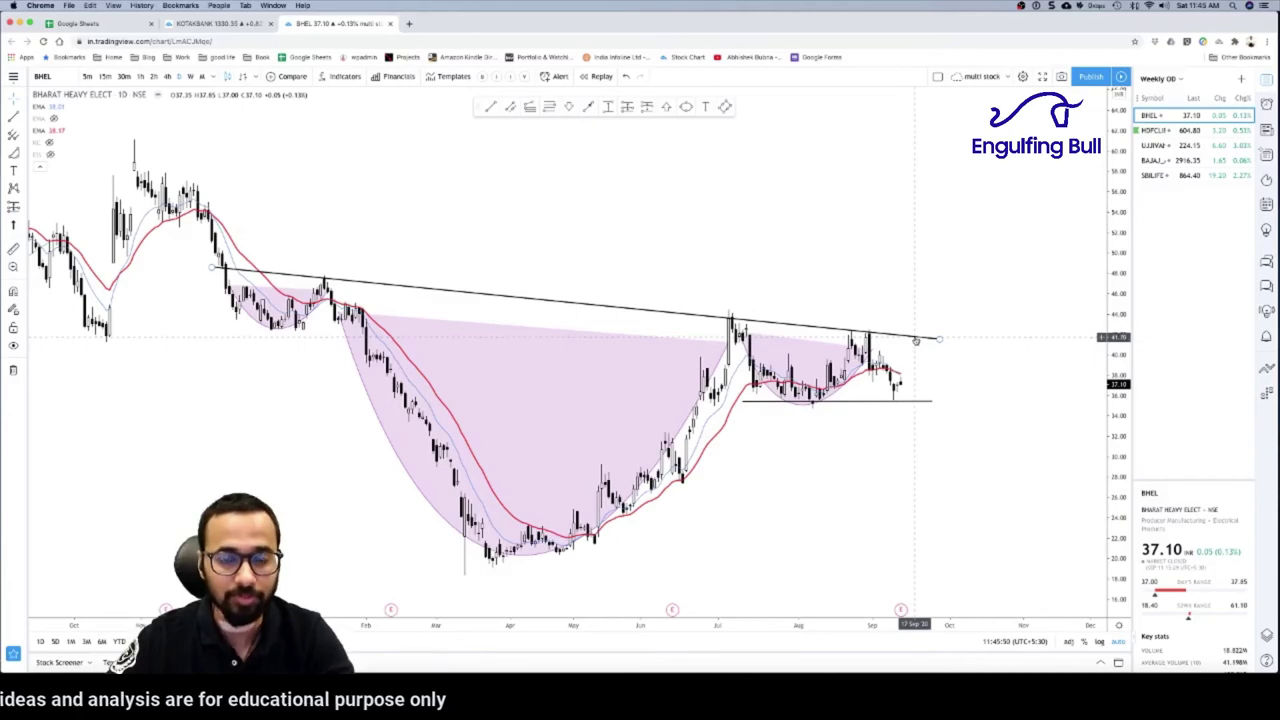
Step: Delete the pink cup arc and handle arc from the BHEL chart
scroll(361, 369, "down", 3)
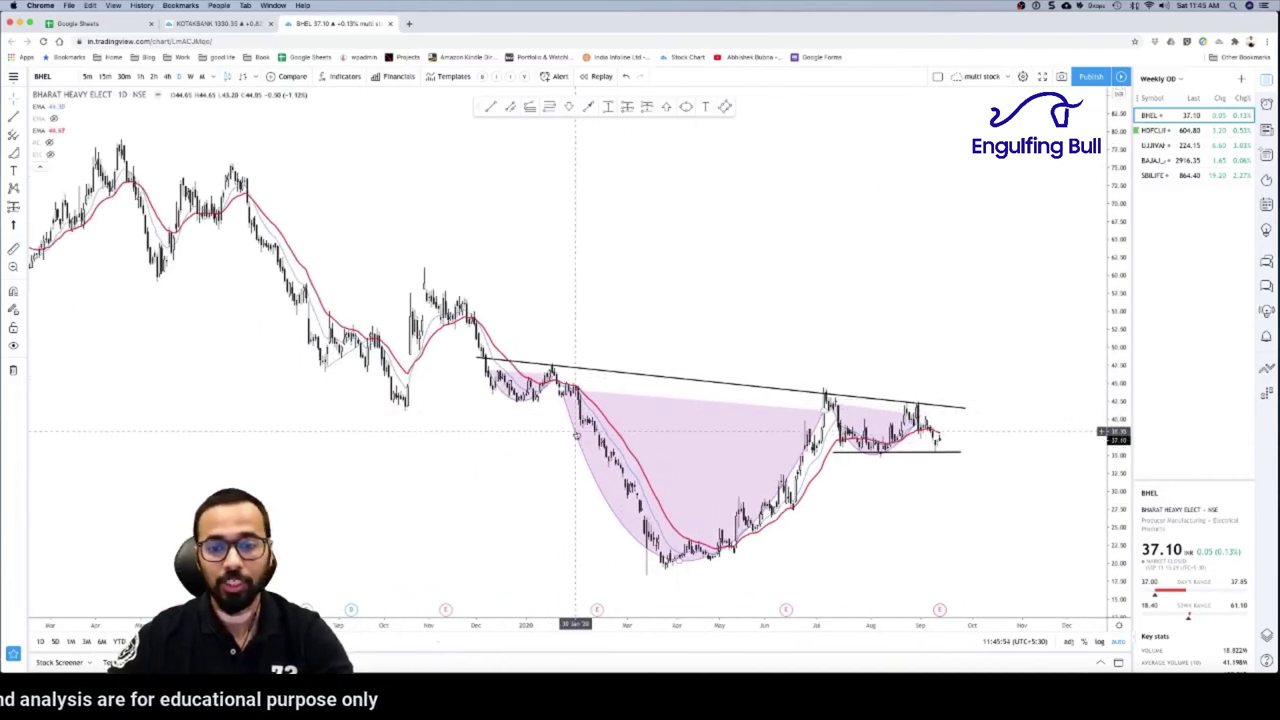
left_click(576, 434)
key("Delete")
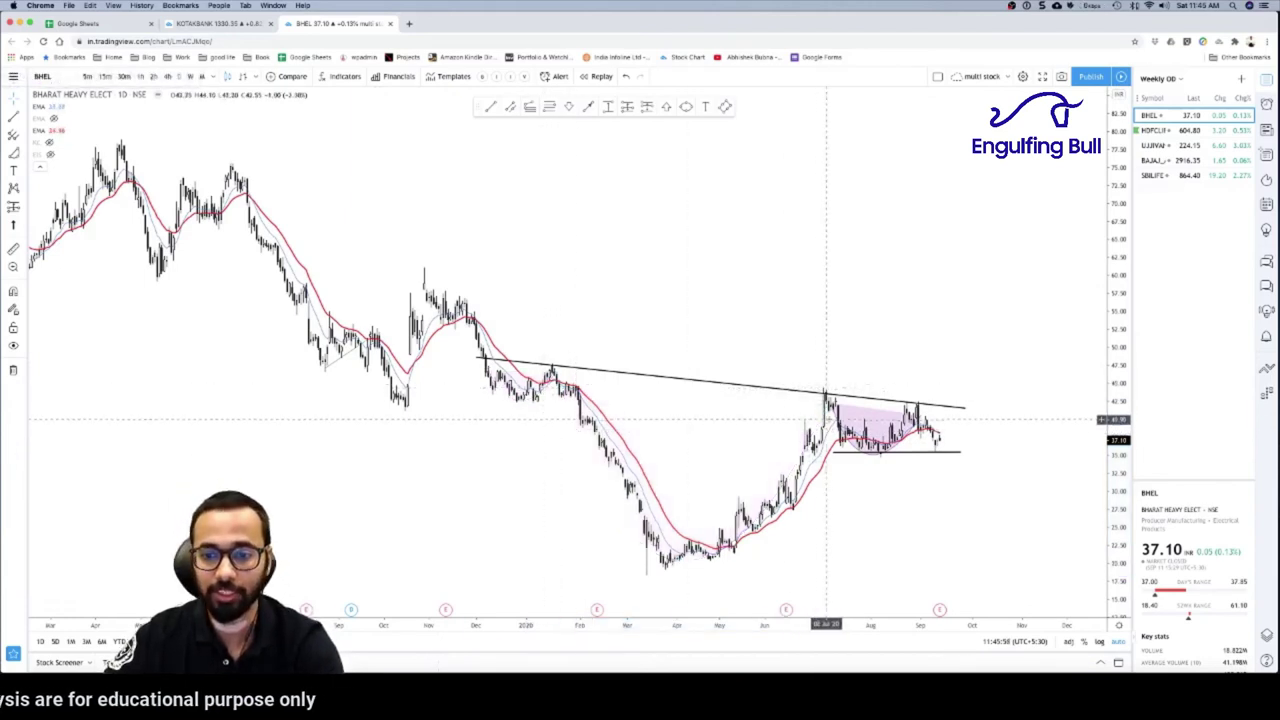
left_click(832, 428)
key("Delete")
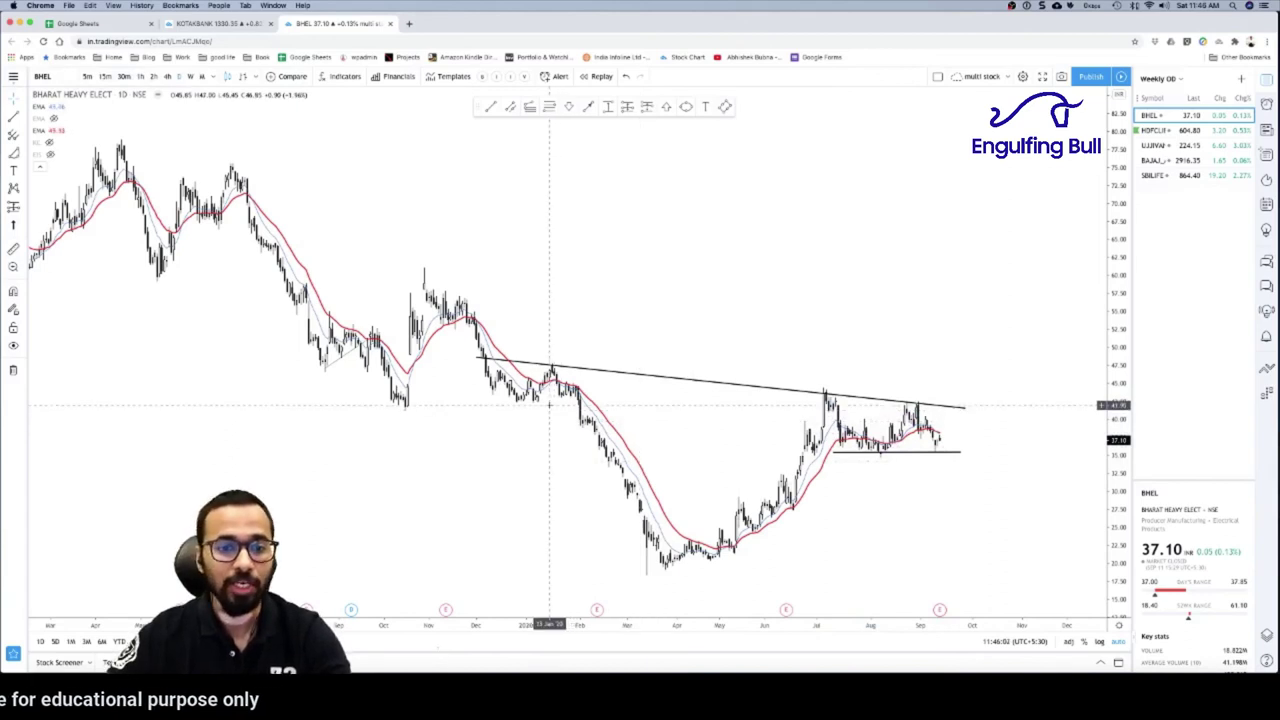
scroll(549, 405, "right", 3)
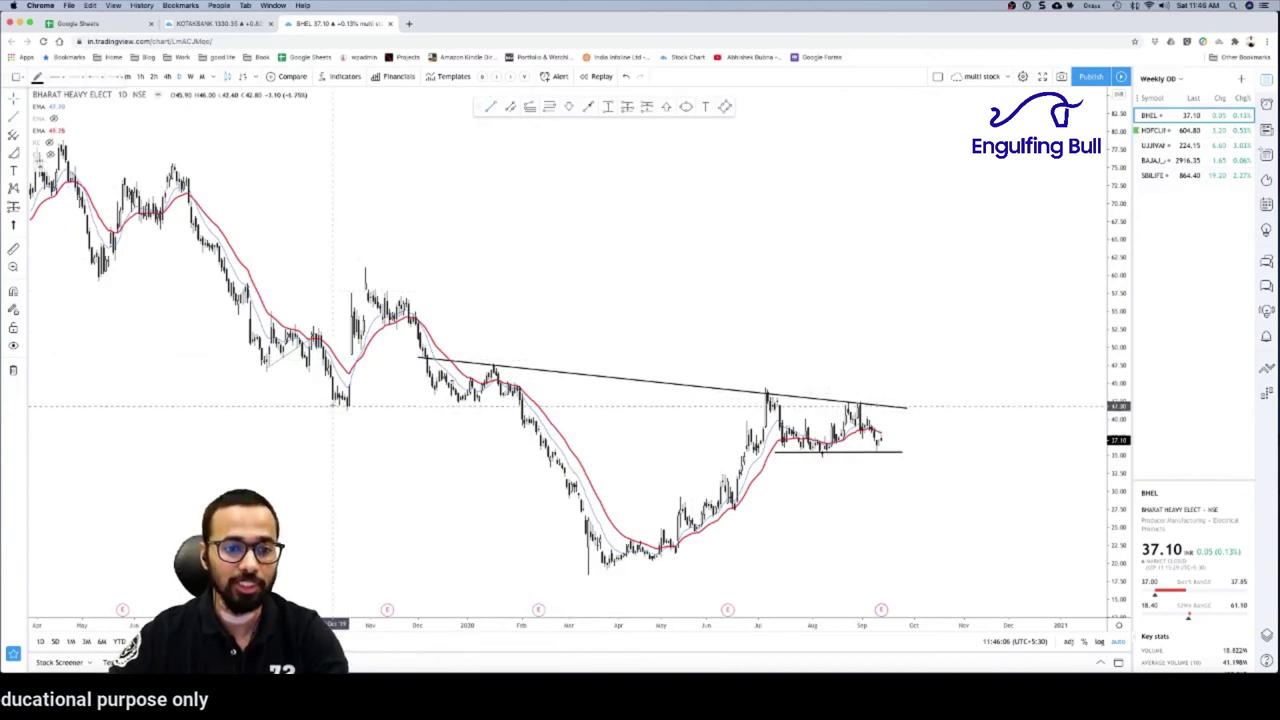
Step: Draw a horizontal level near 42 from the Oct '19 low and colour it red
left_click_drag(333, 404, 970, 405)
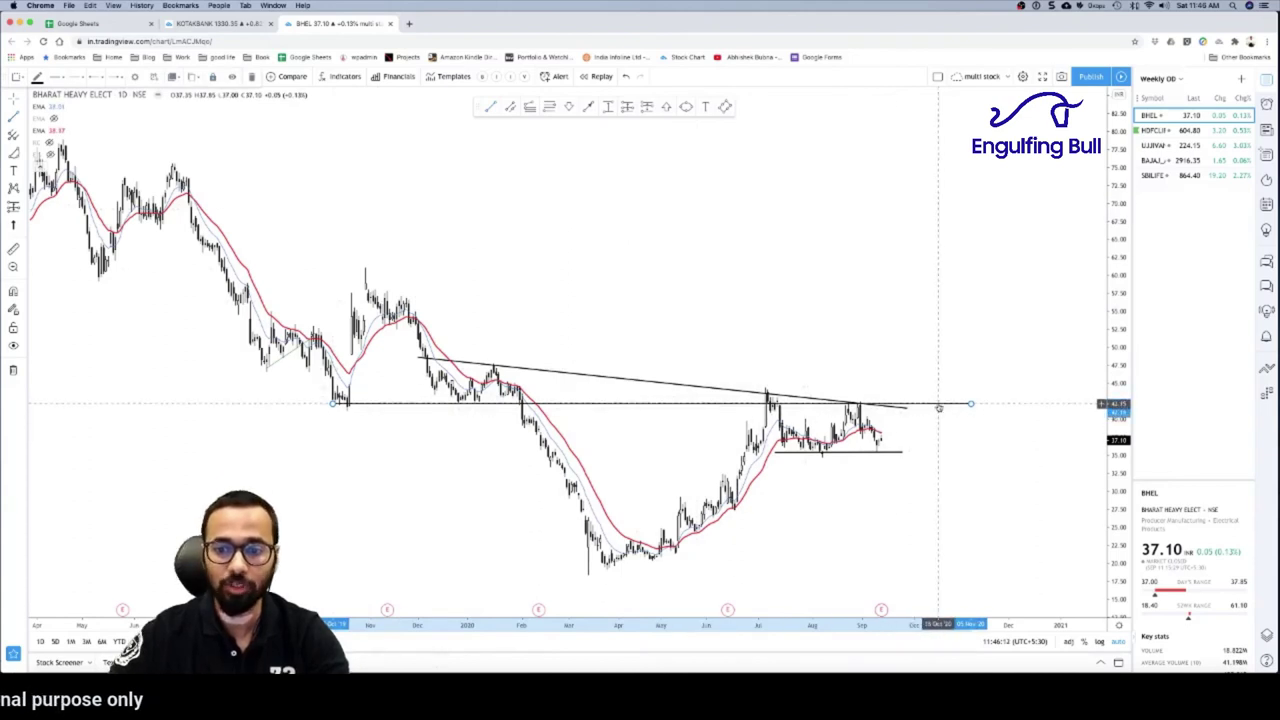
left_click(37, 78)
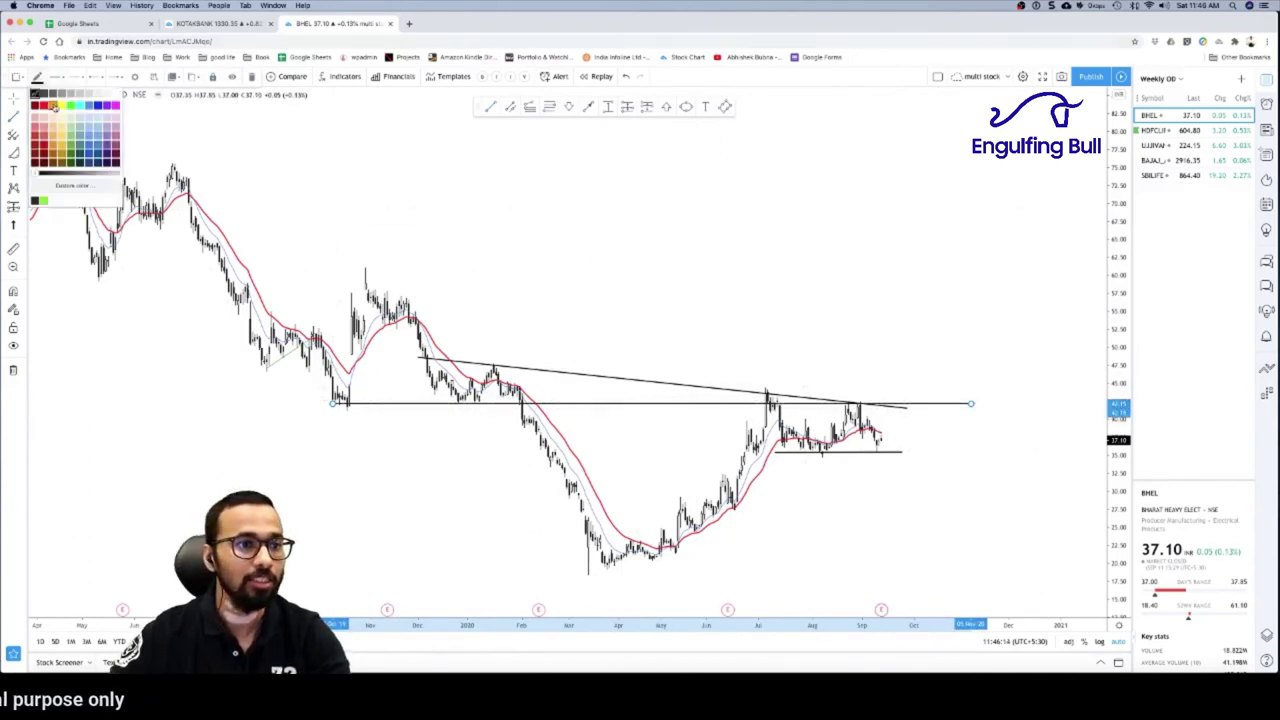
left_click(43, 106)
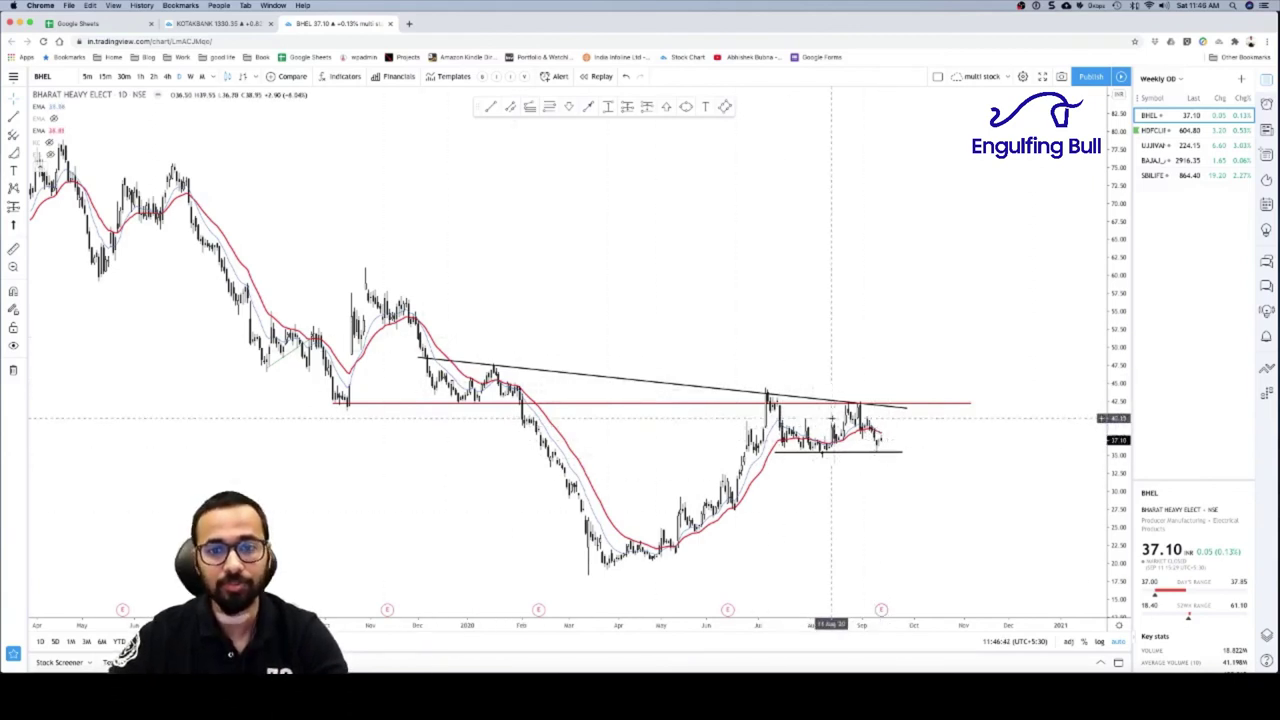
scroll(902, 341, "up", 2)
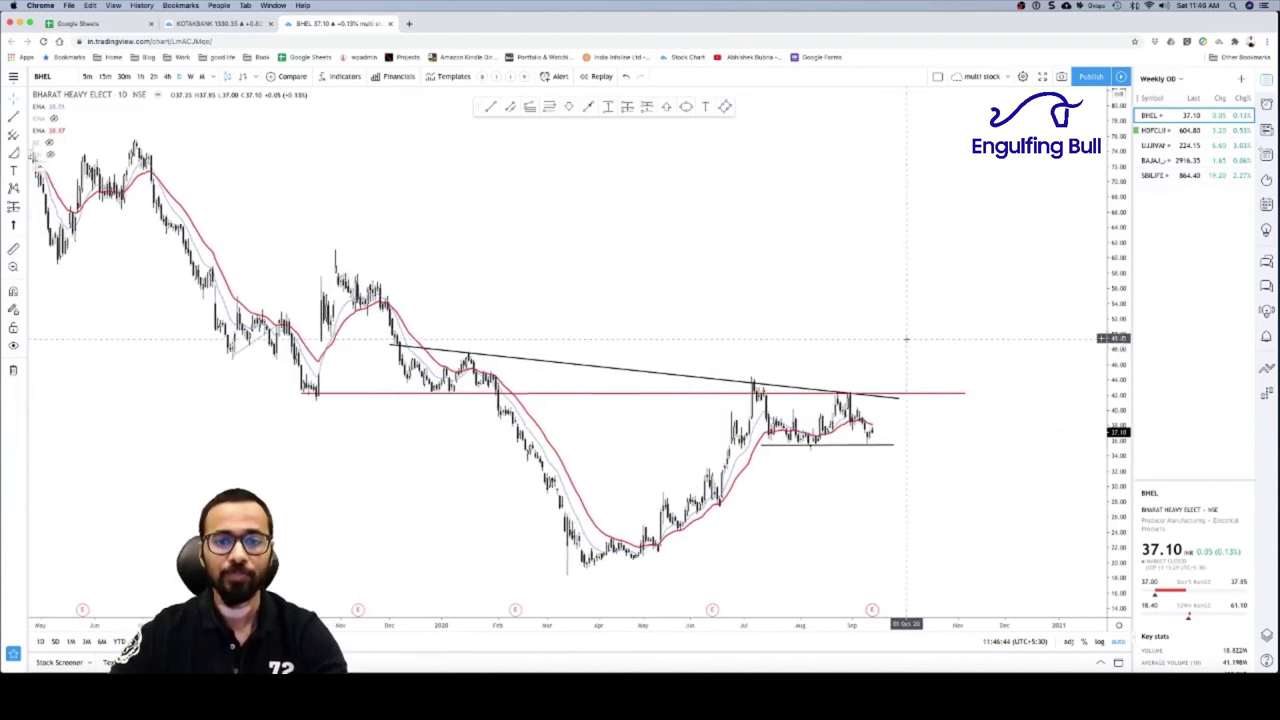